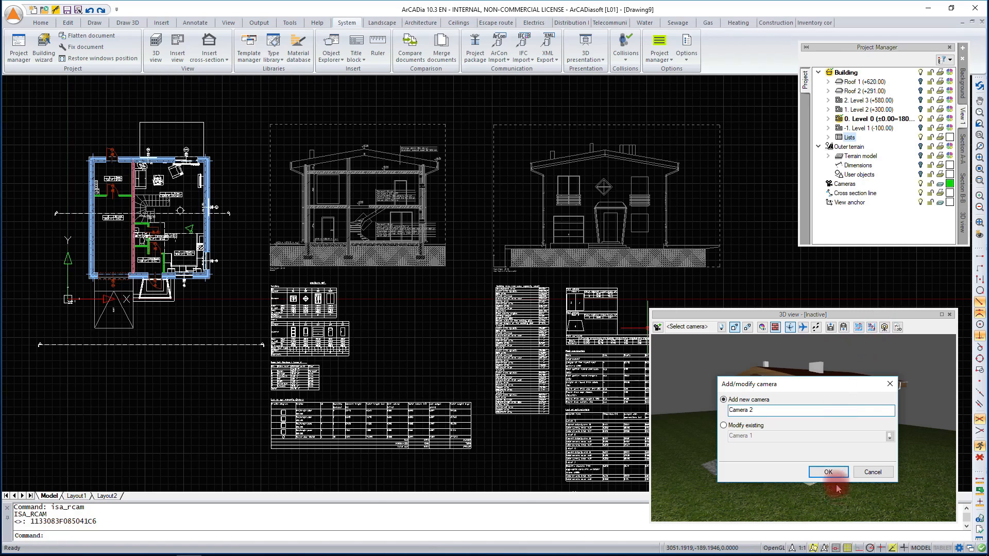
- Save the current 3D view as new camera Camera 2 and a lower exterior view of the entrance side as Camera 3
click(828, 472)
drag(836, 476, 902, 466)
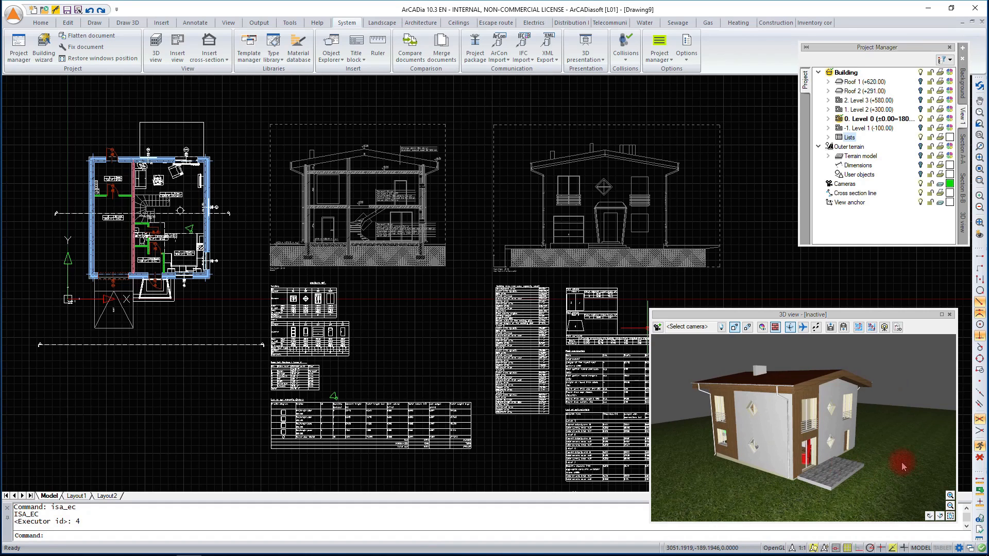
drag(903, 466, 902, 465)
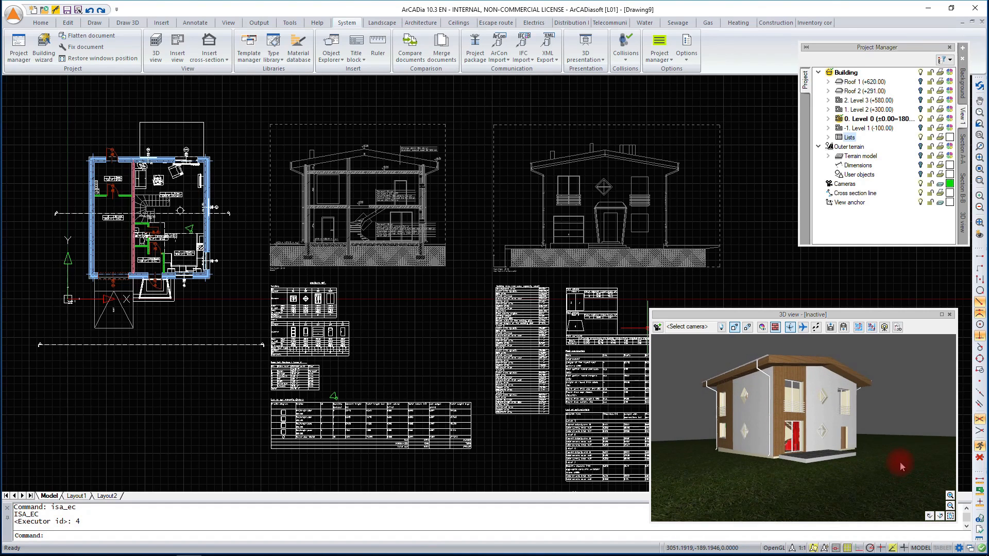
click(659, 328)
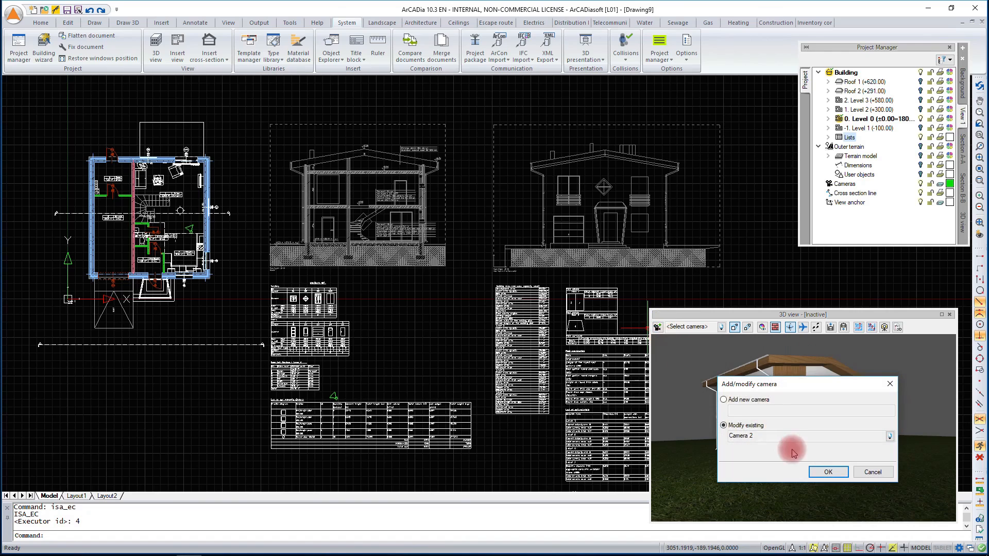
click(742, 412)
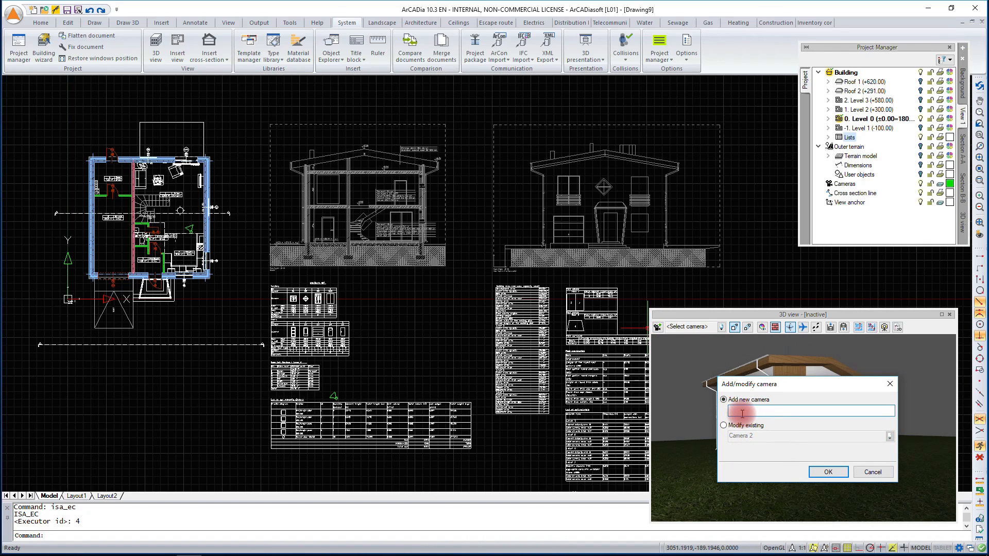
text(Camen)
key(BackSpace)
text(ra 3)
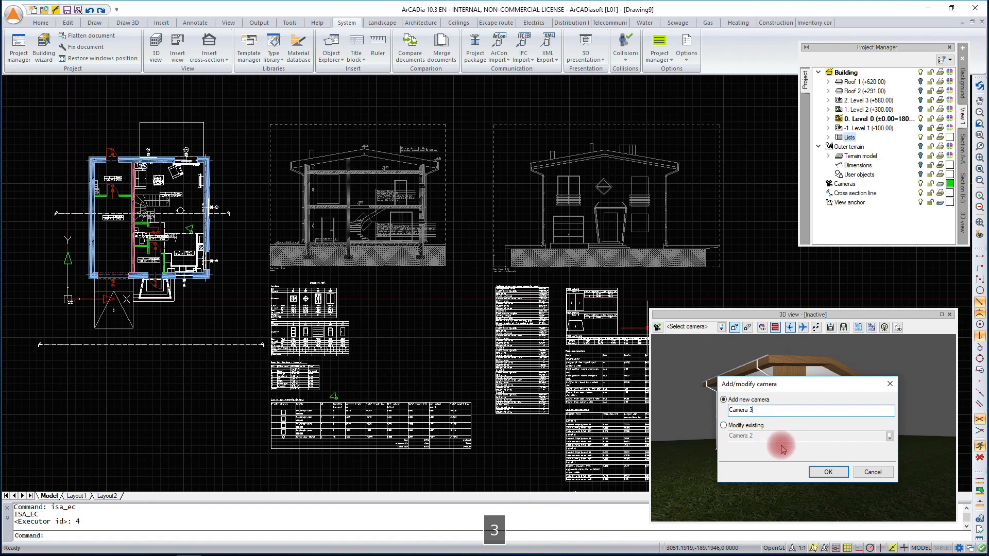
click(827, 472)
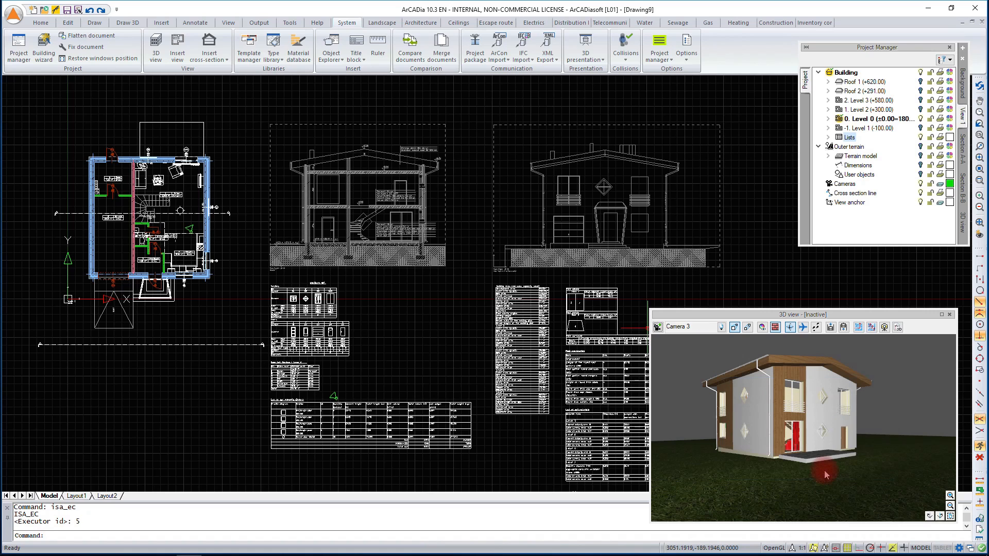
- Switch the 3D view to the saved Camera 1, to Camera 3, and back to Camera 1
mouse_move(810, 394)
mouse_down()
mouse_move(824, 397)
mouse_move(807, 394)
mouse_move(757, 423)
mouse_move(789, 407)
mouse_move(802, 468)
mouse_move(845, 448)
mouse_move(857, 458)
mouse_move(888, 426)
mouse_move(896, 433)
mouse_up()
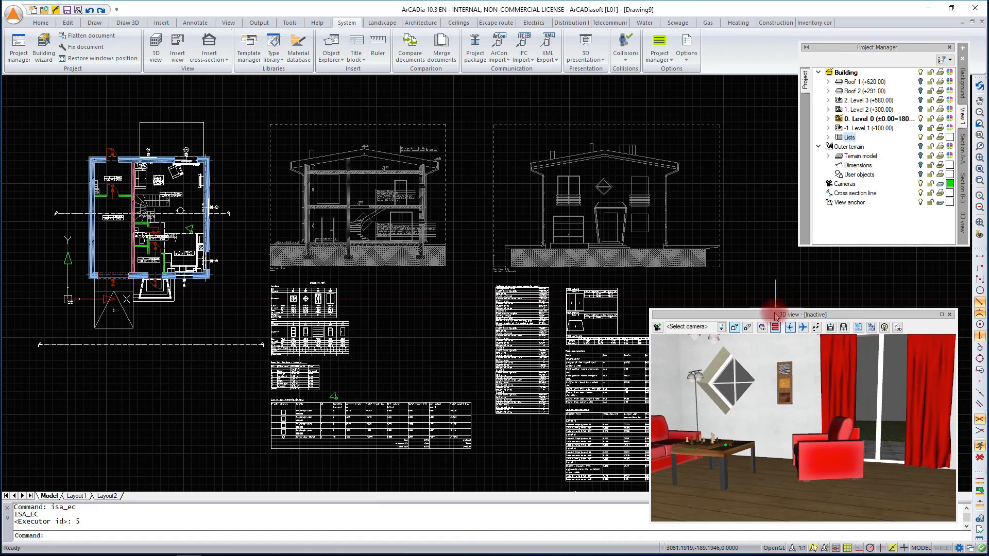
click(720, 328)
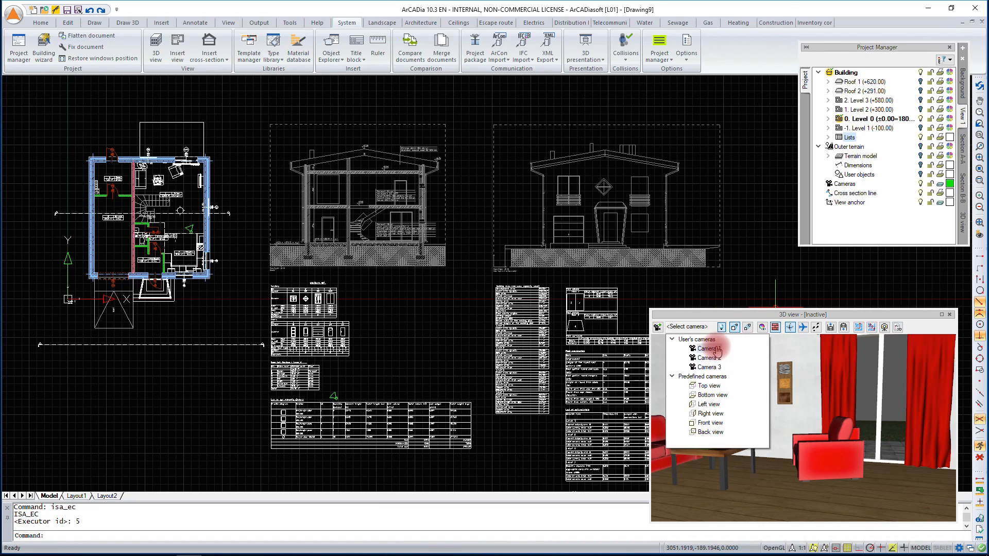
click(718, 349)
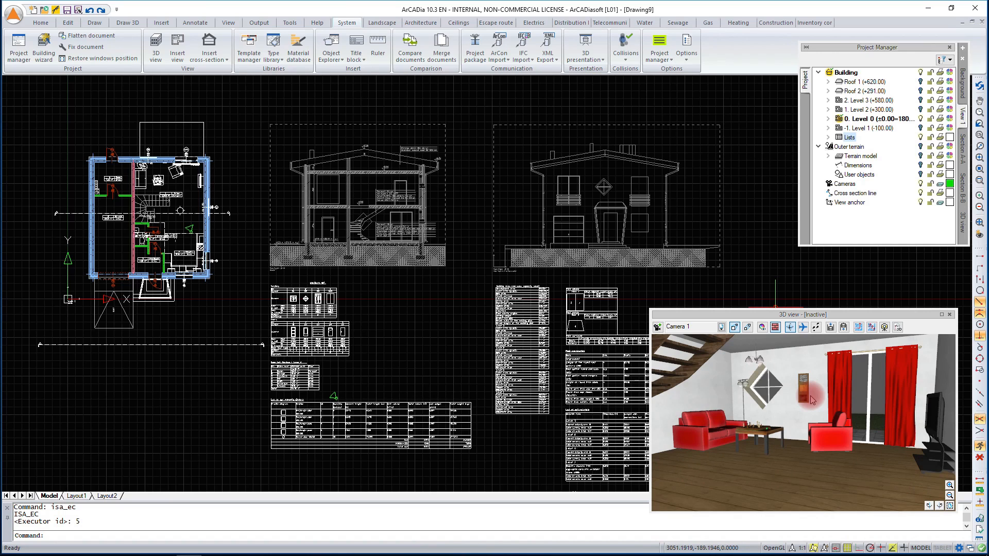
click(721, 327)
click(707, 367)
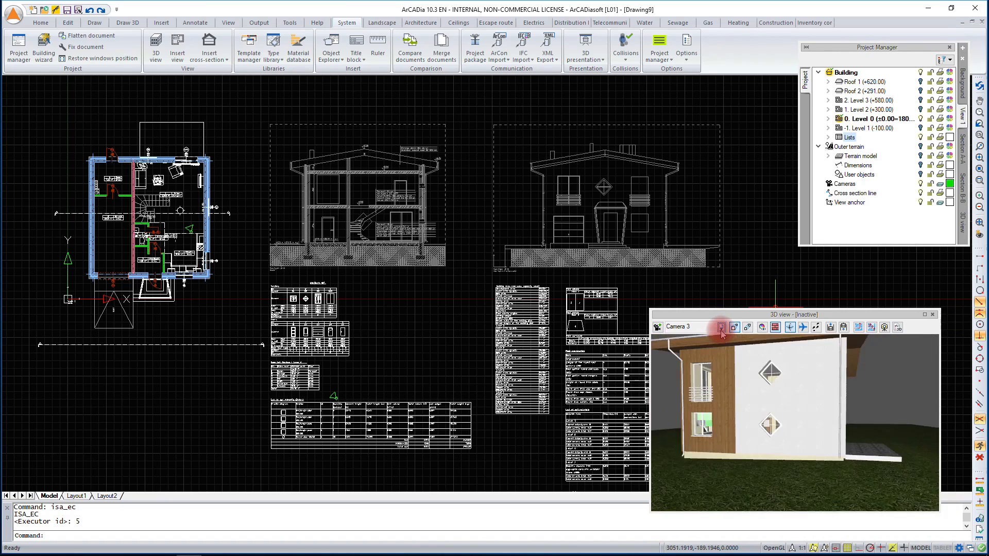
click(722, 327)
click(711, 350)
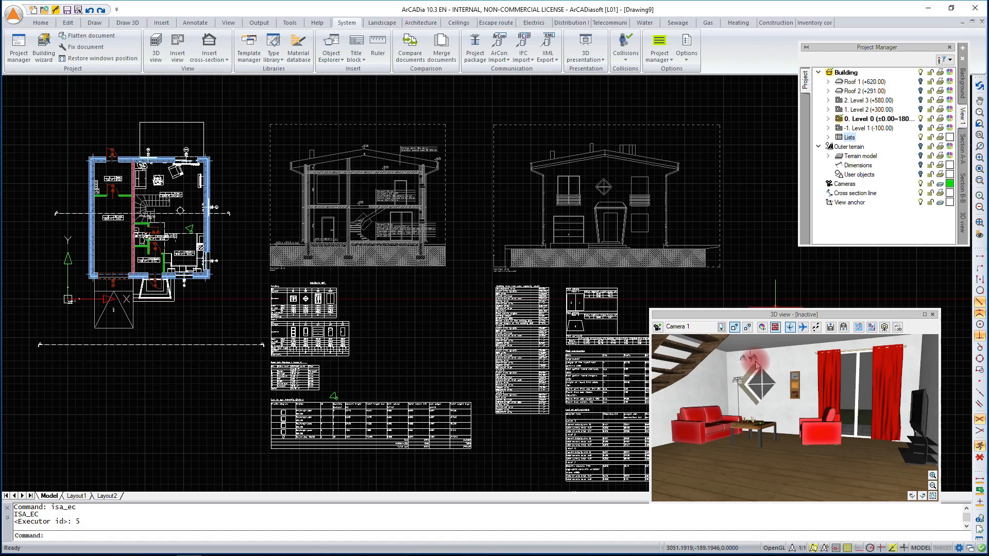
- Activate the 3D view and set its background to the sky image 000_9794_l from the chmury folder on drive D
click(852, 367)
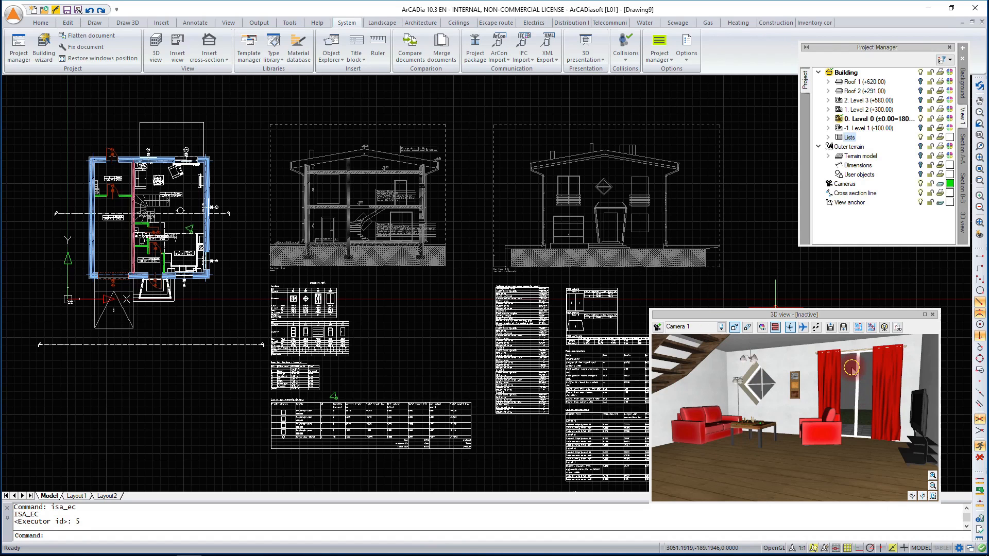
click(853, 371)
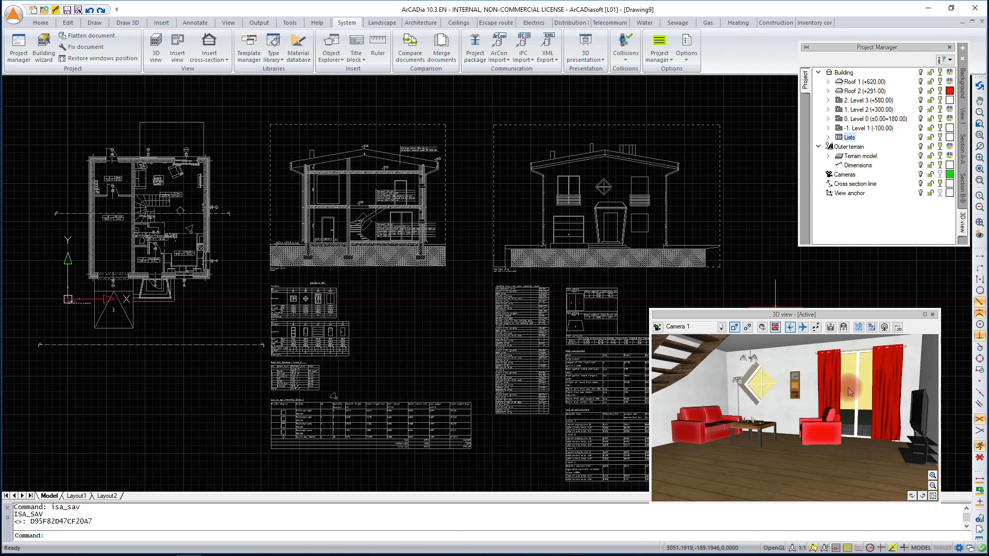
click(898, 328)
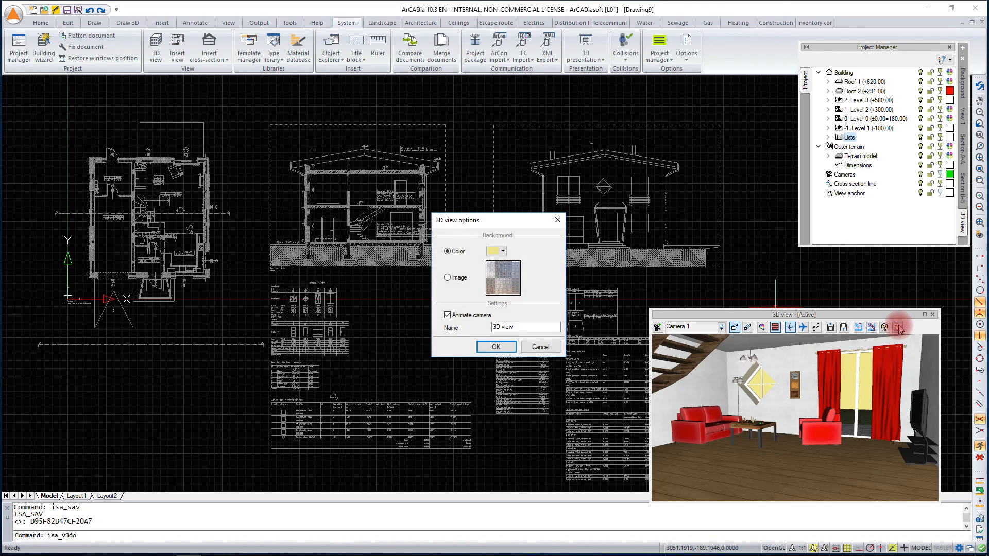
click(447, 278)
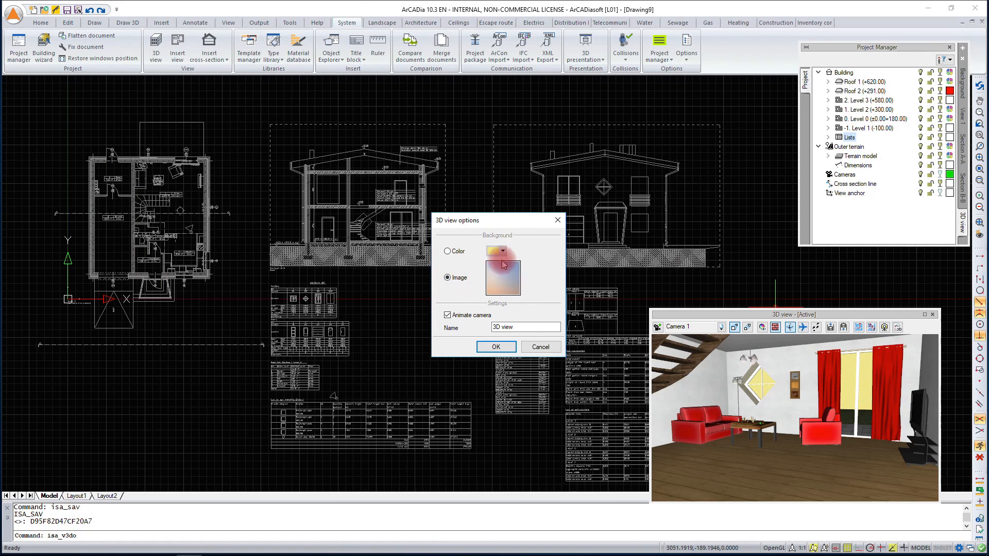
click(492, 288)
click(366, 355)
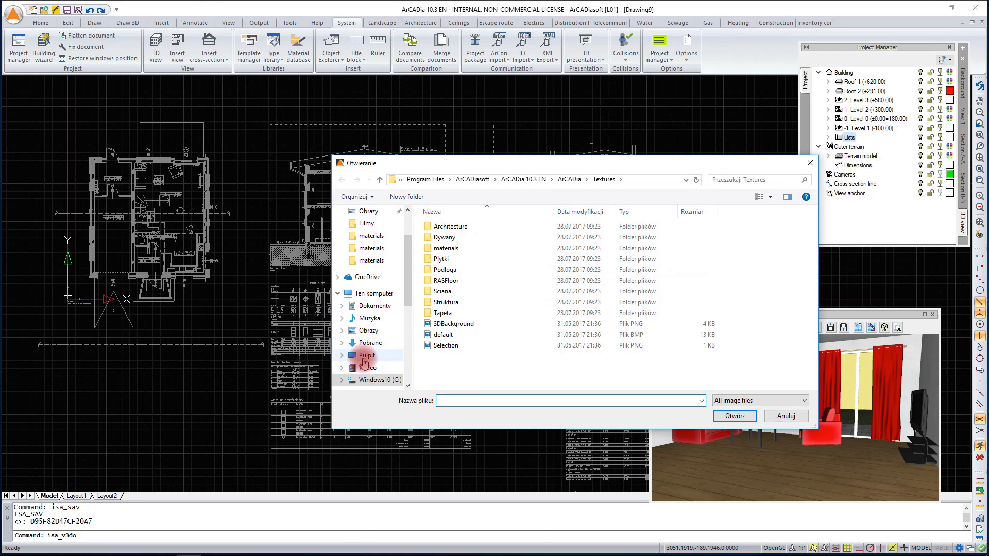
double_click(459, 270)
double_click(459, 259)
click(618, 238)
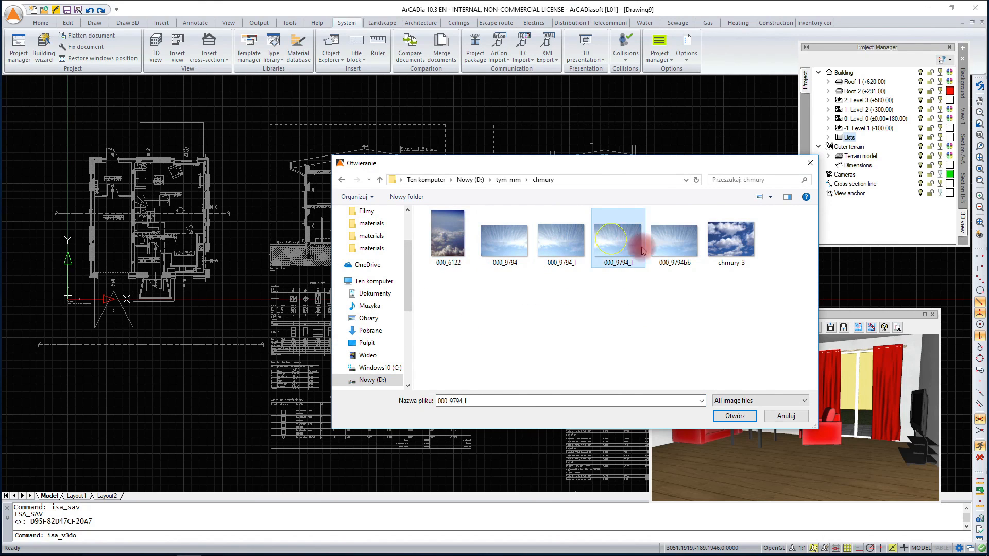
click(729, 418)
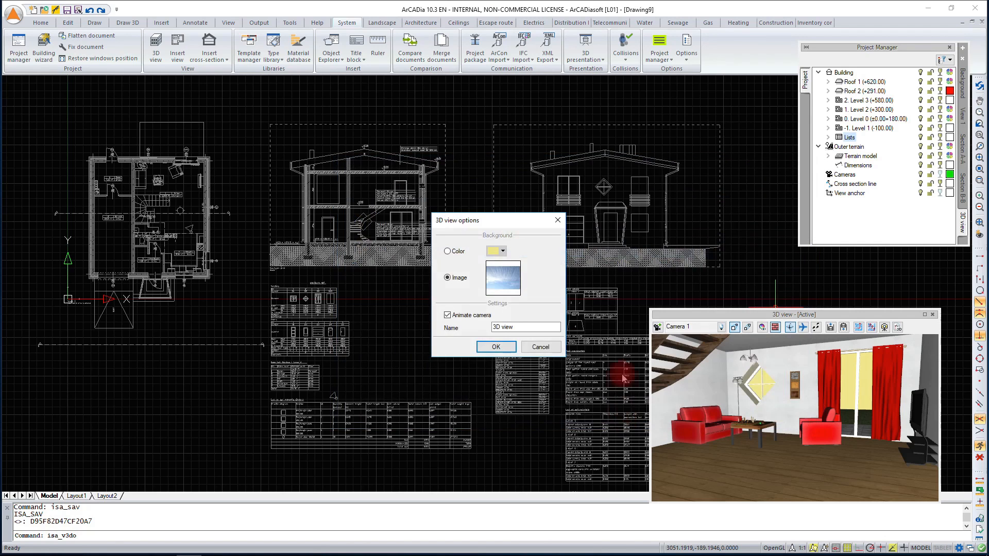
click(502, 351)
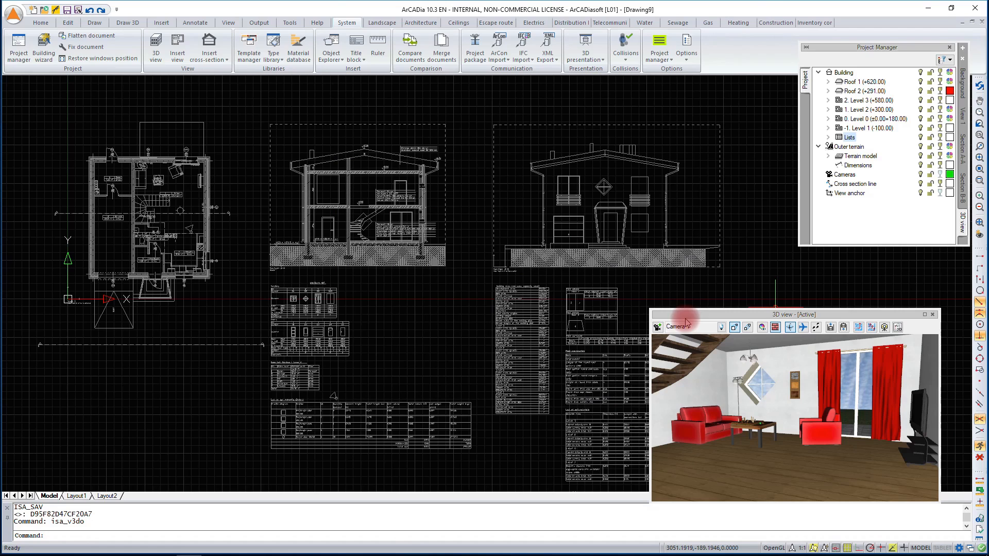
- Set the rendering quality to Low and enable shading with diffuse light (Ambient Occlusion) in the advanced quality settings
click(858, 327)
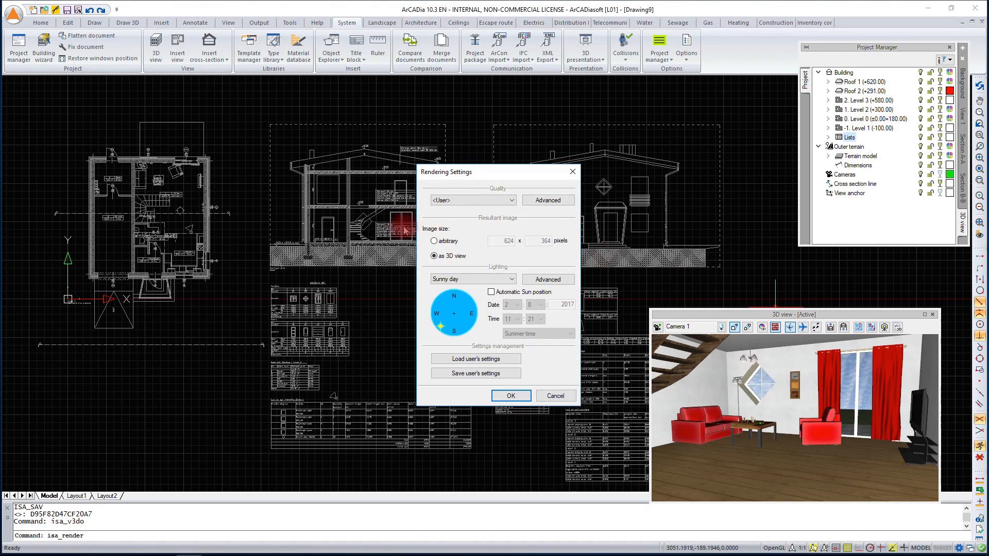
click(495, 200)
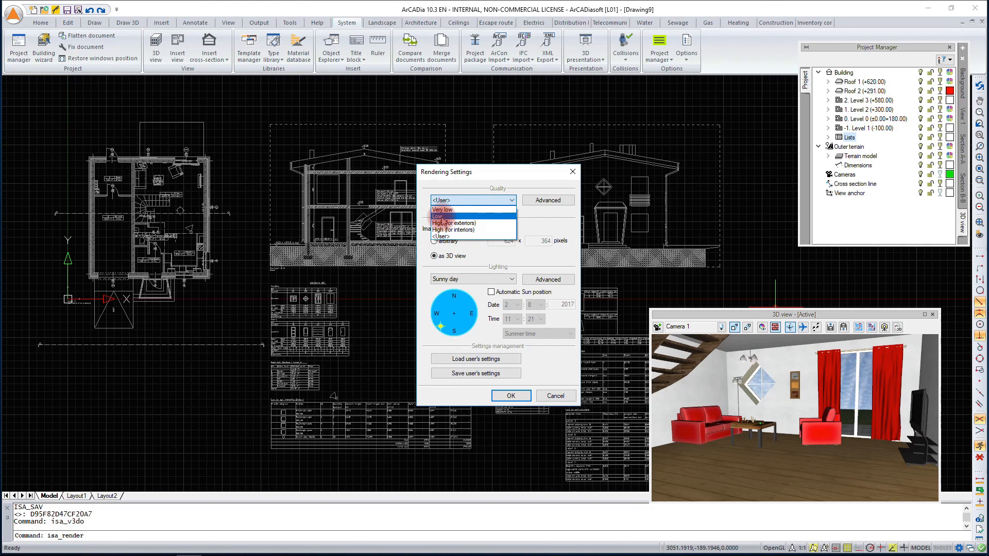
click(442, 221)
click(560, 200)
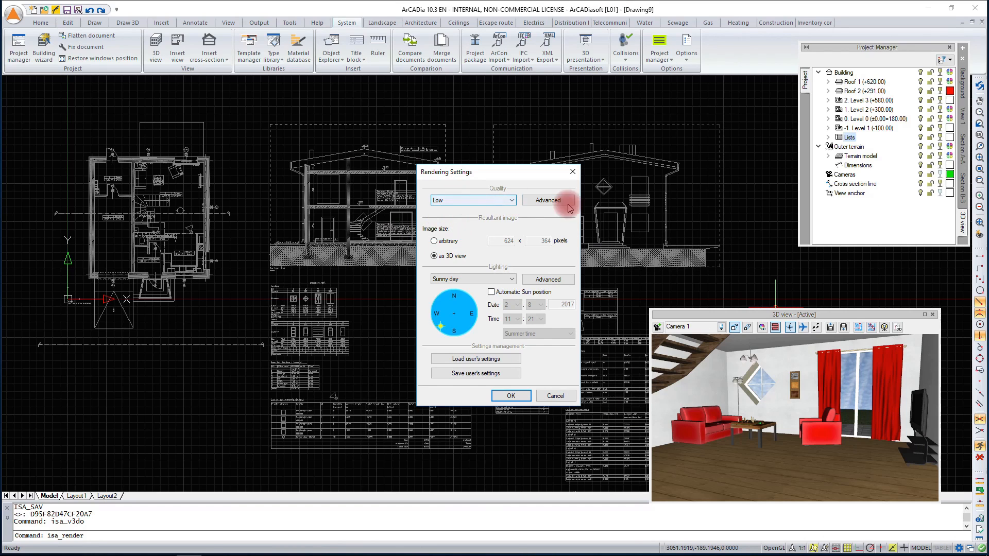
click(398, 221)
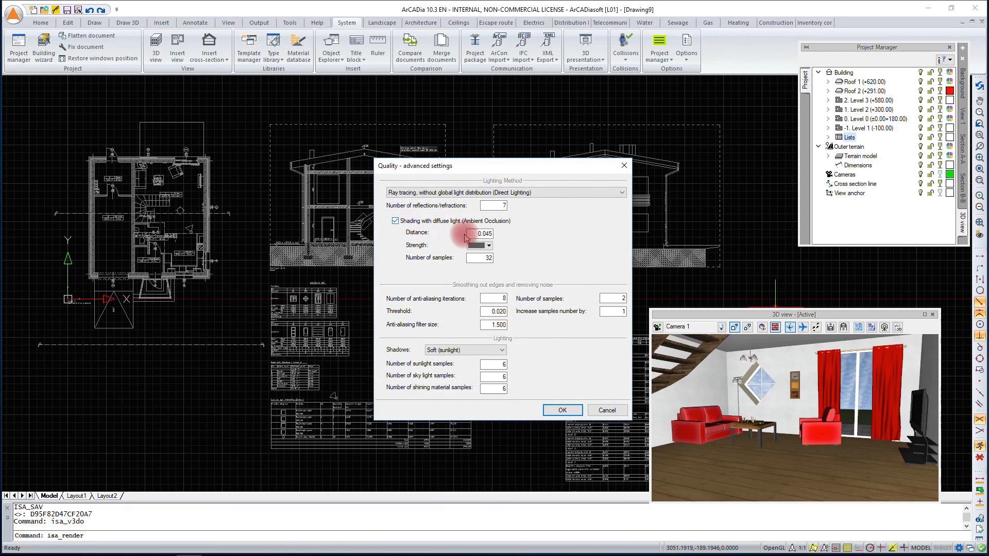
click(558, 410)
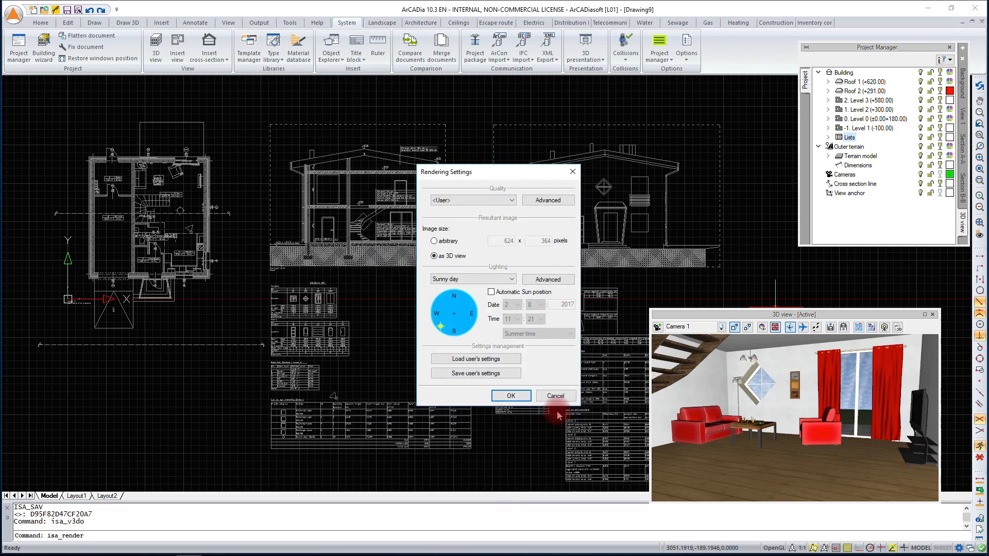
click(536, 201)
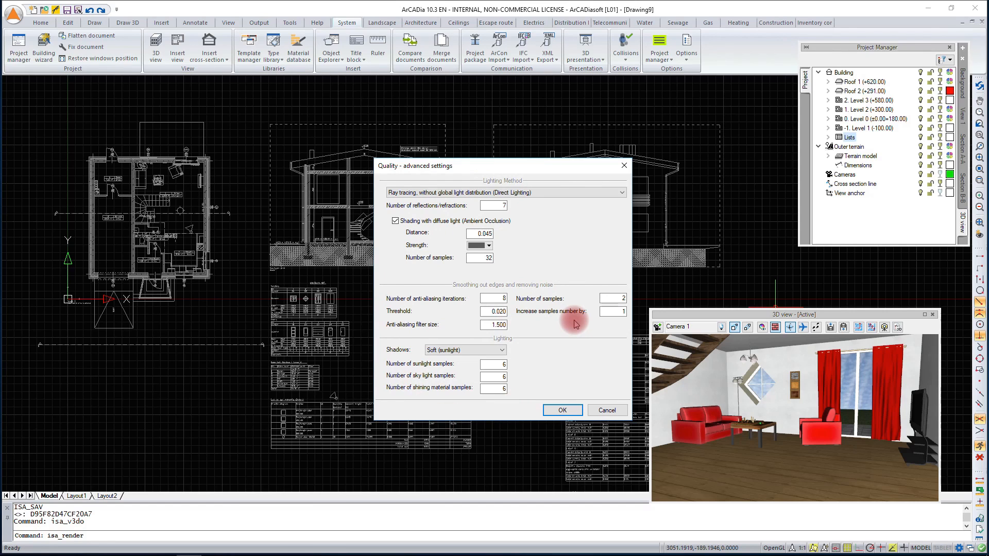
click(562, 411)
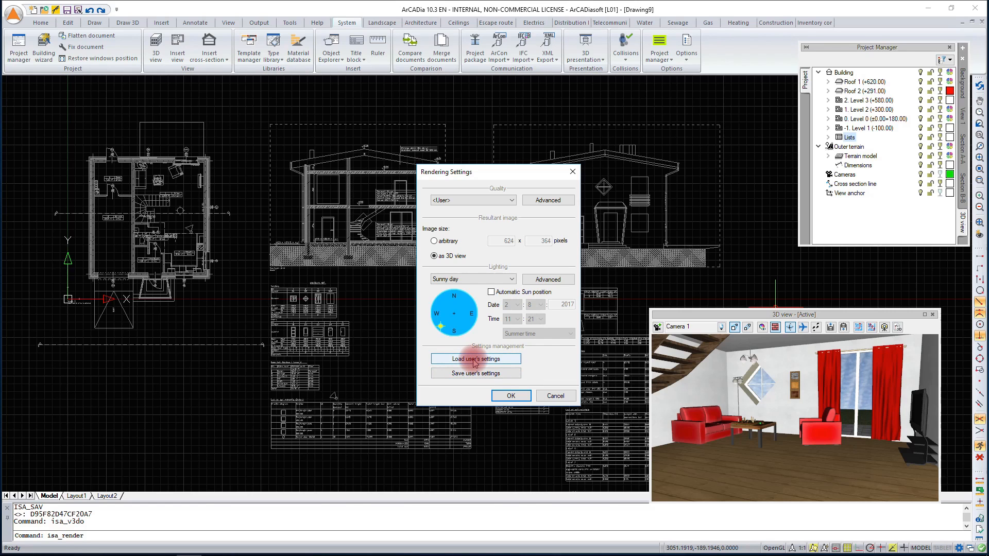
- Render the Camera 1 interior and set the rendered image to use the background from the 3D view
click(510, 395)
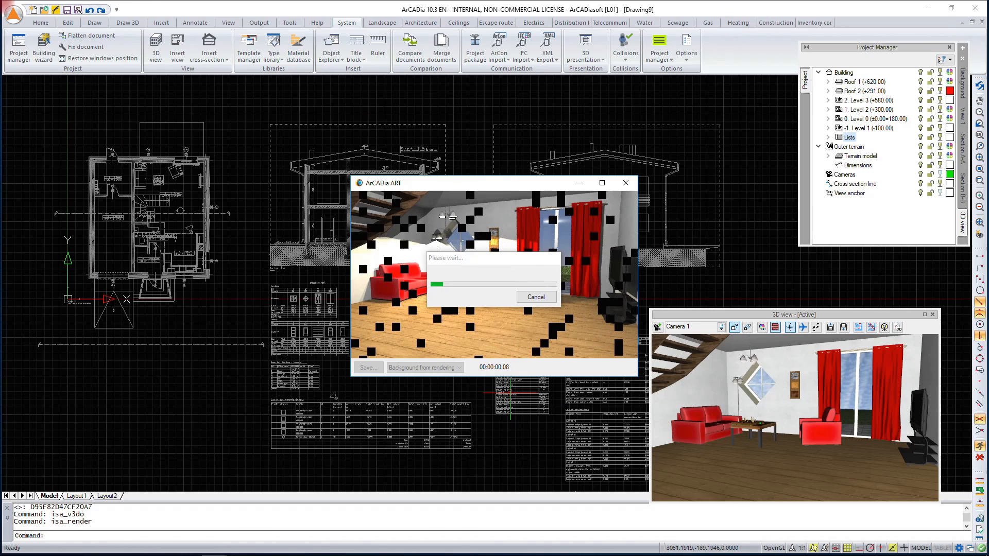
drag(520, 182, 505, 184)
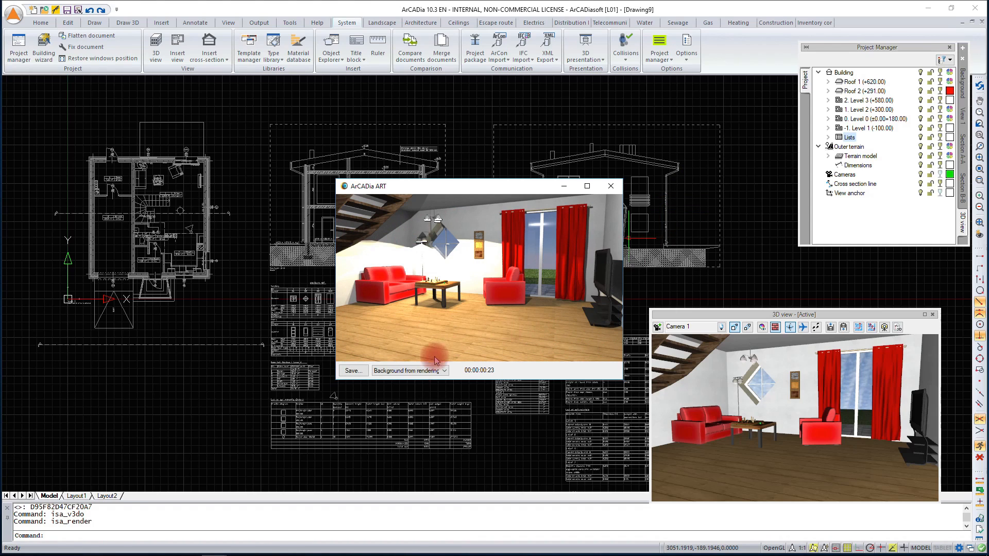
click(417, 371)
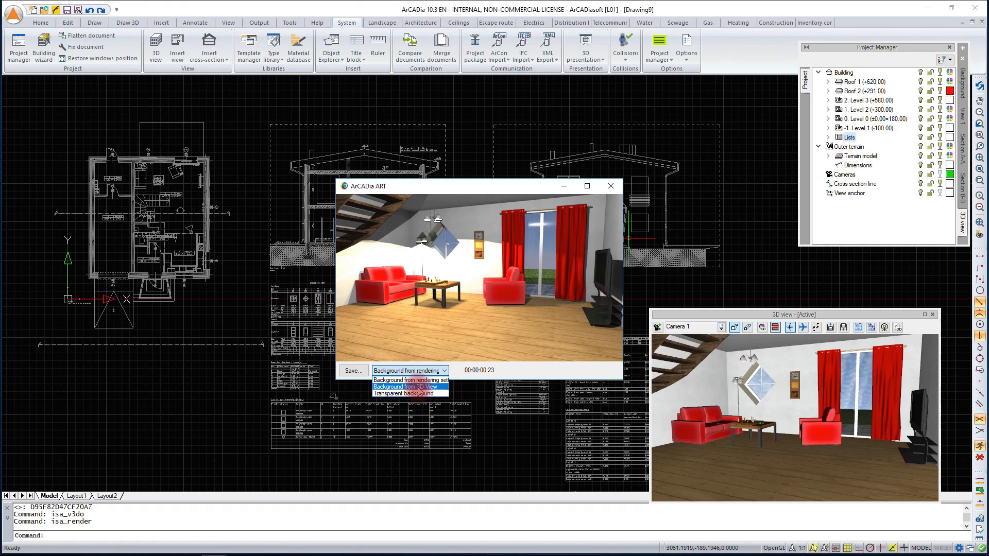
click(415, 387)
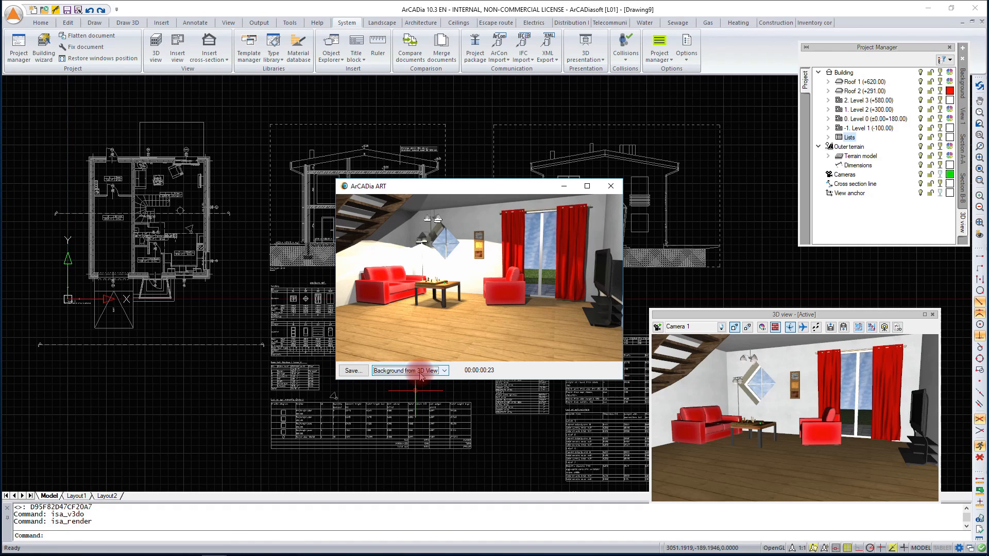
click(356, 371)
click(769, 434)
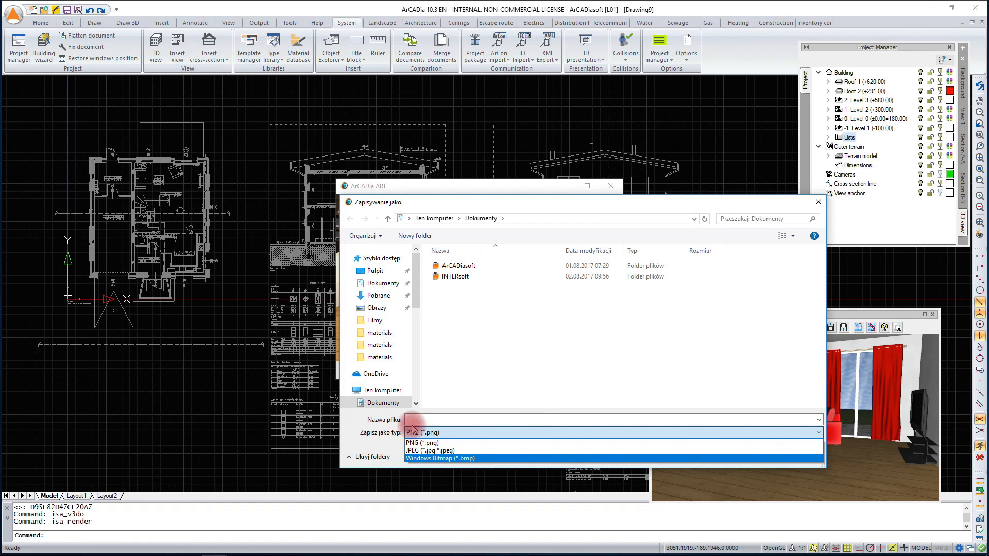
click(748, 392)
click(792, 455)
- Minimize the rendered image window and deactivate Camera 2 in the visualization multi-saving list
click(564, 186)
click(870, 328)
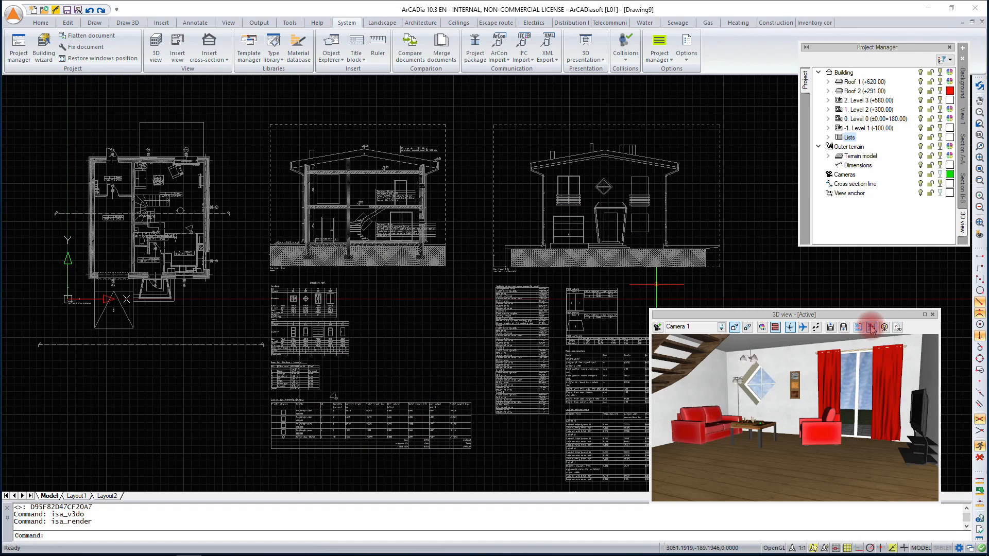
click(871, 328)
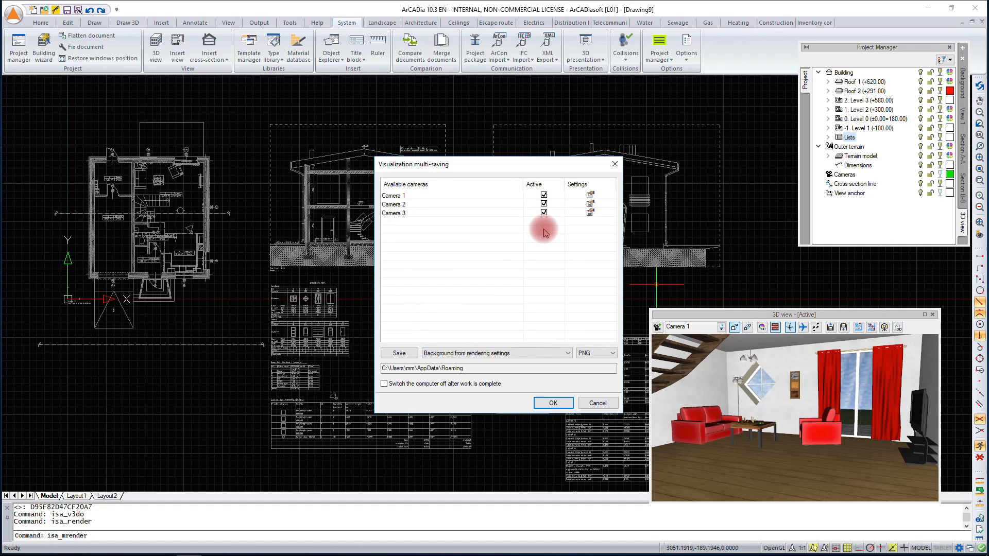
click(544, 204)
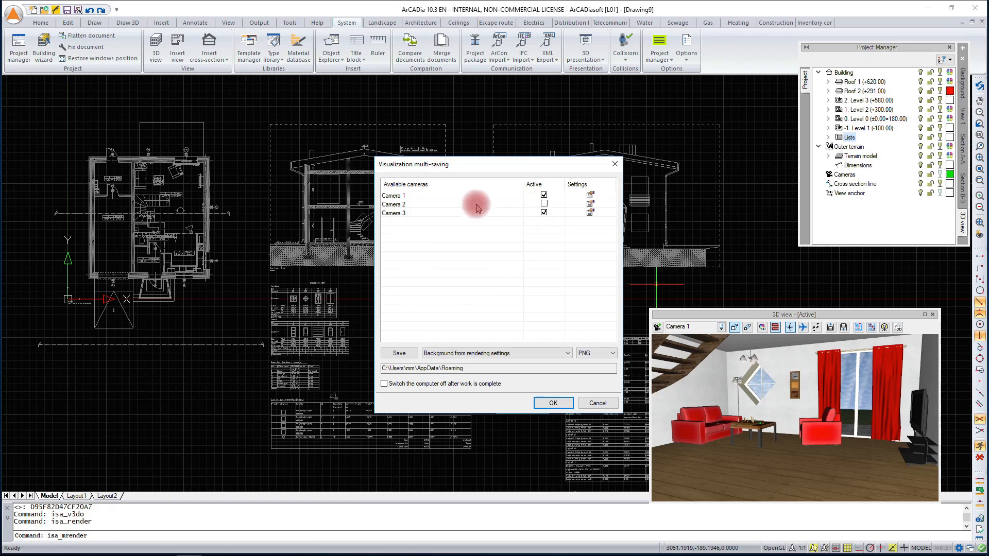
- Try the High (for interiors) rendering quality in Camera 1's settings and discard the visualization multi-saving changes
click(590, 195)
click(507, 201)
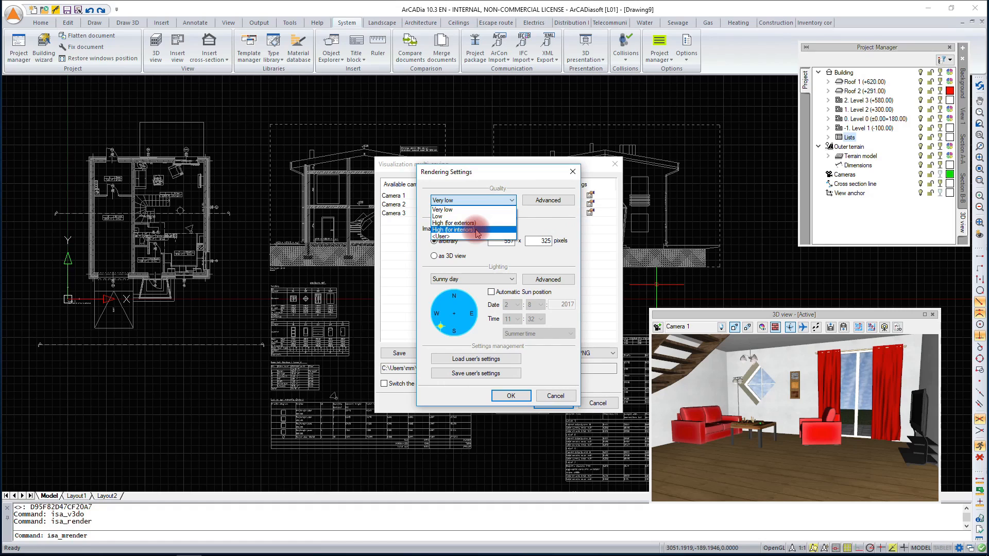
click(476, 231)
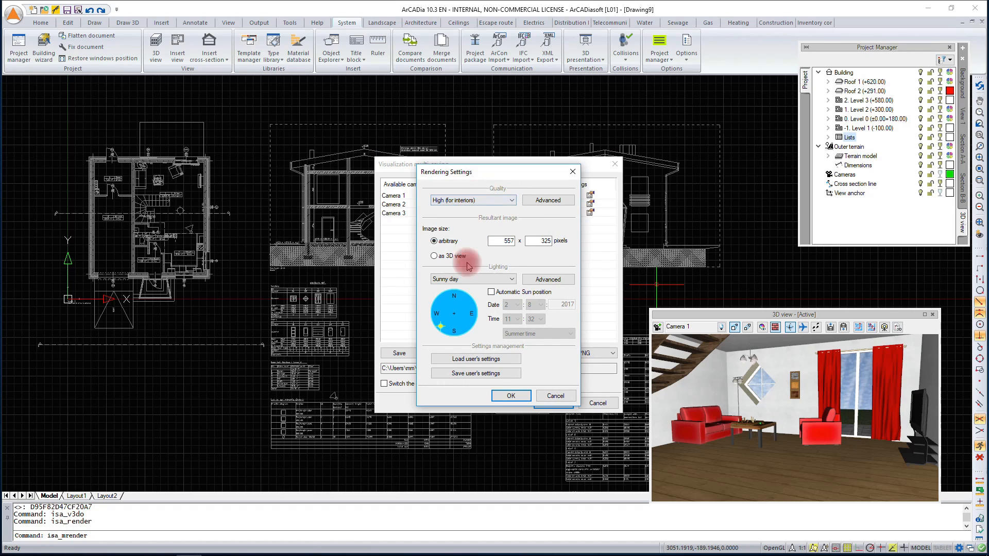
drag(496, 172, 484, 282)
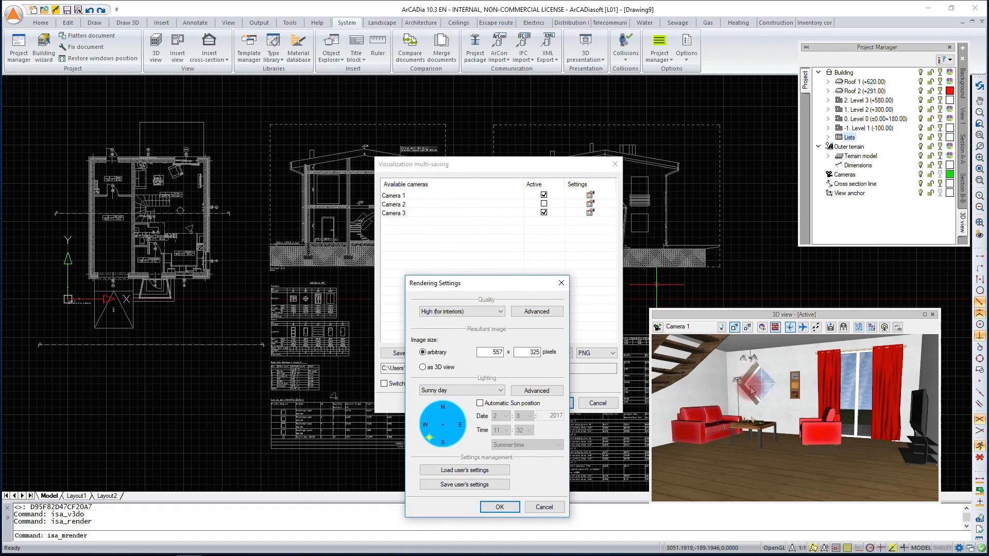
click(490, 313)
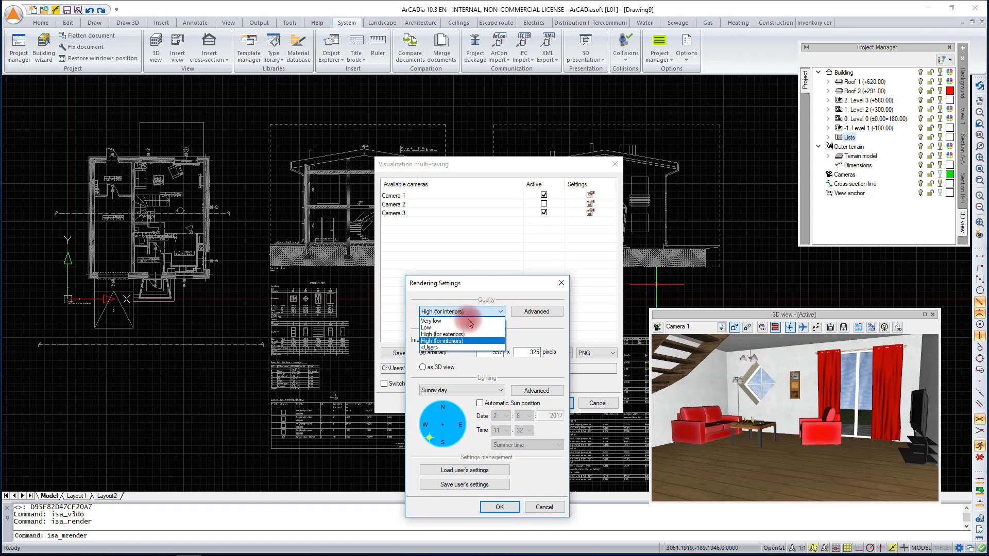
click(540, 334)
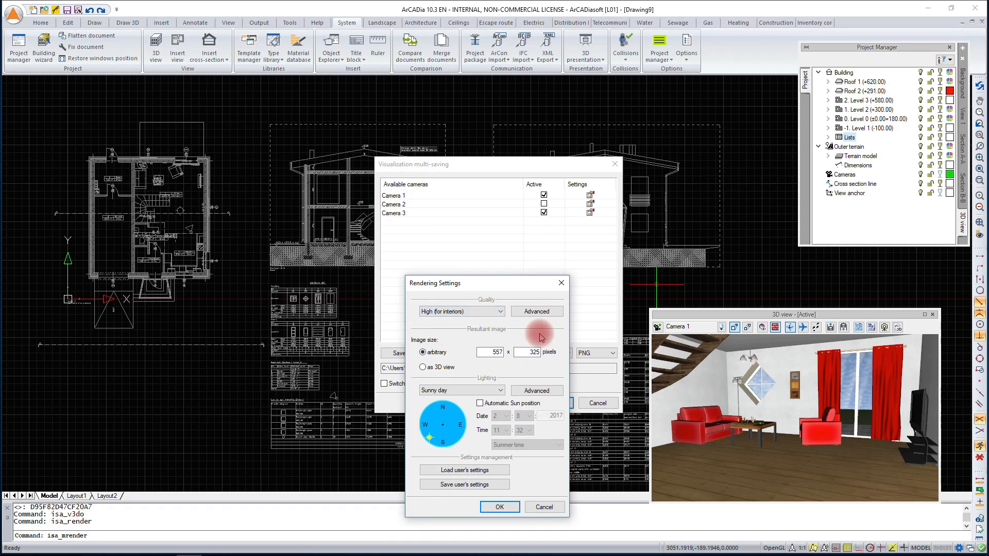
click(545, 507)
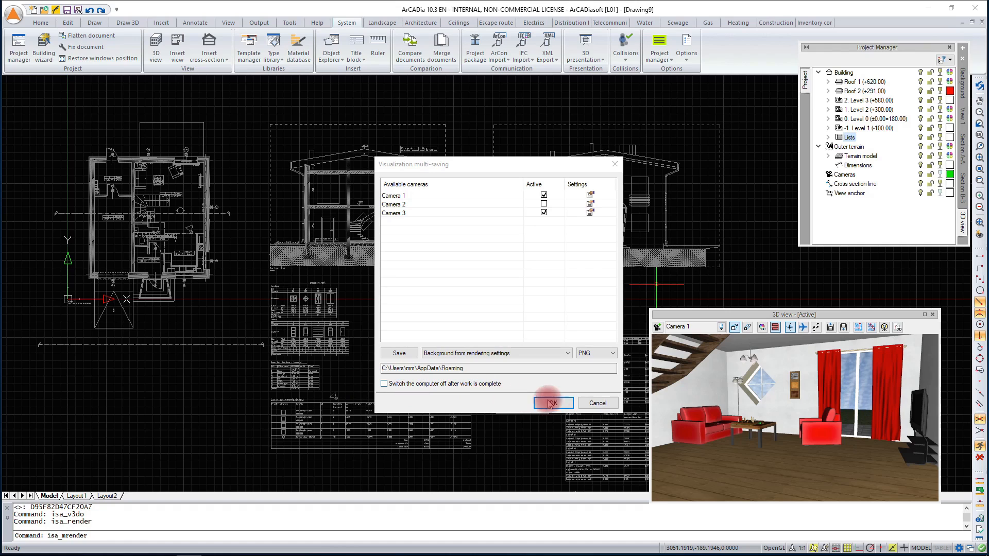
click(597, 403)
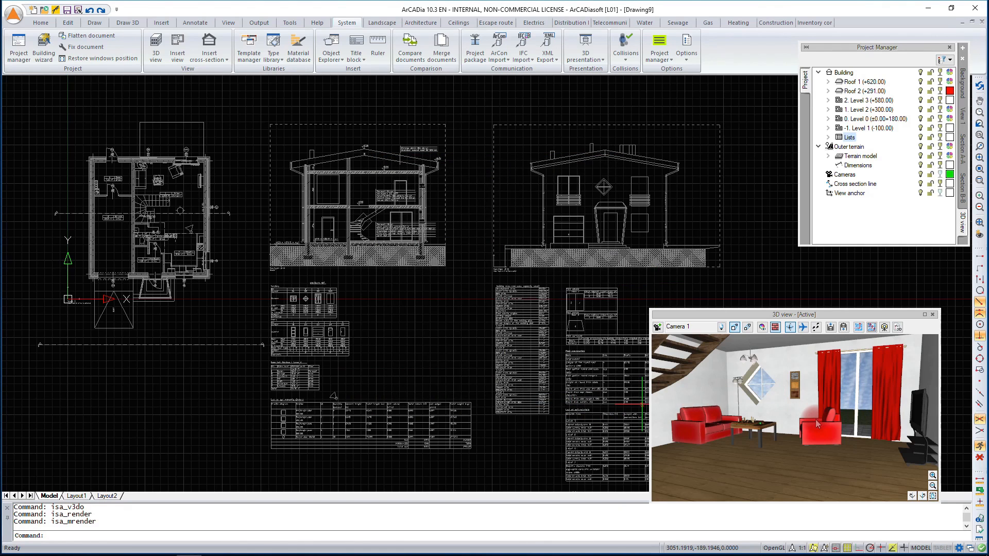
- Save a snapshot of the Camera 1 3D view as a PNG image named 1 on the desktop (Pulpit)
click(885, 328)
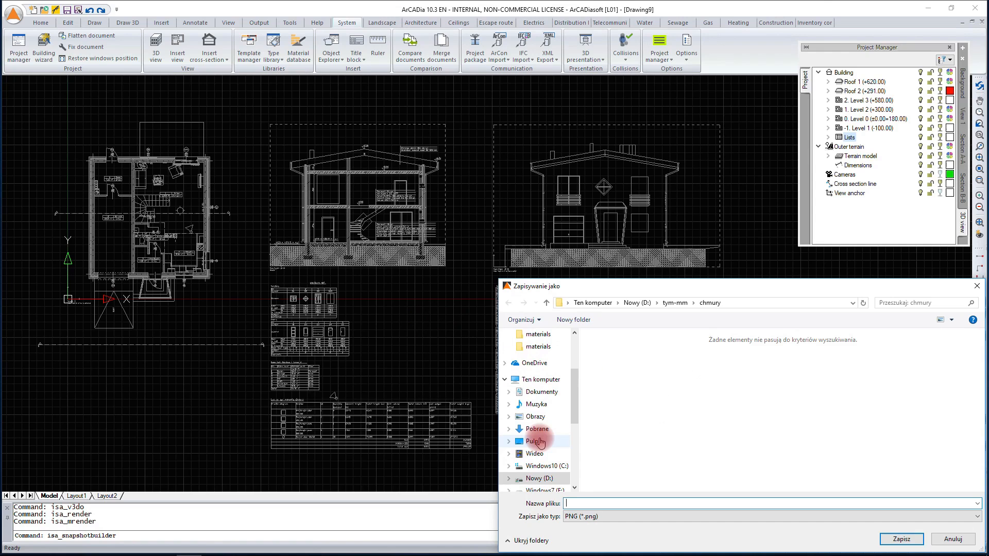
click(535, 441)
click(599, 502)
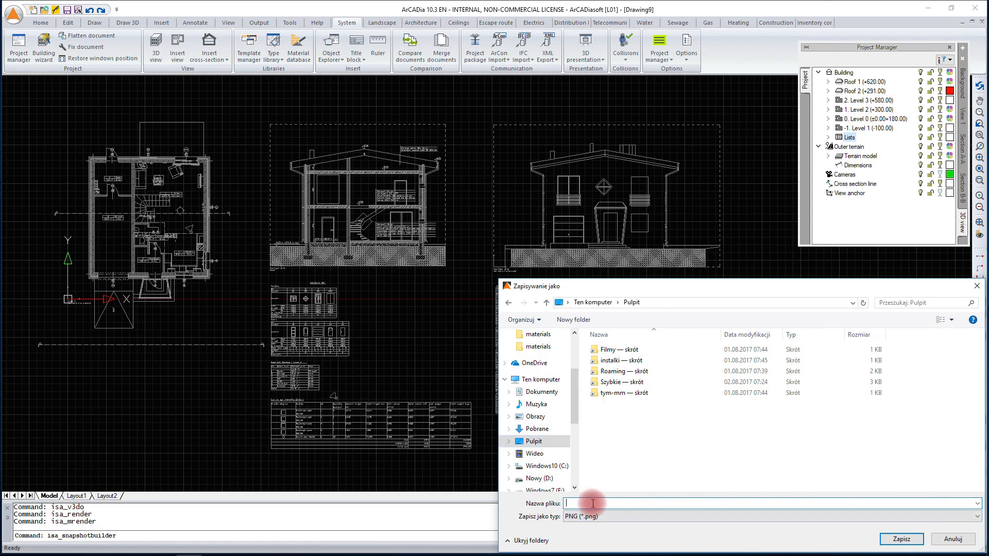
click(902, 539)
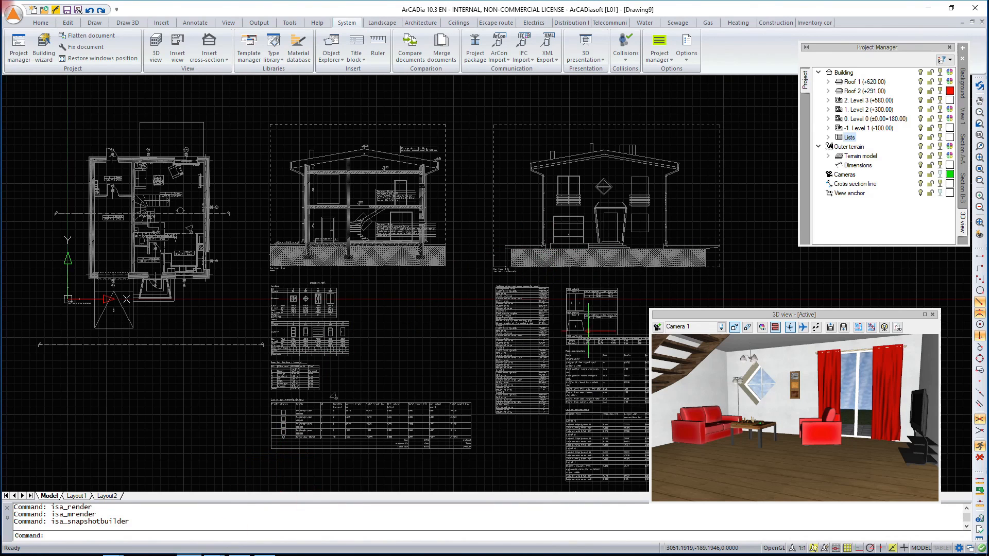
- Open the saved image 1.png from the desktop, compare it with the 3D view in ArCADia and close the image
click(933, 8)
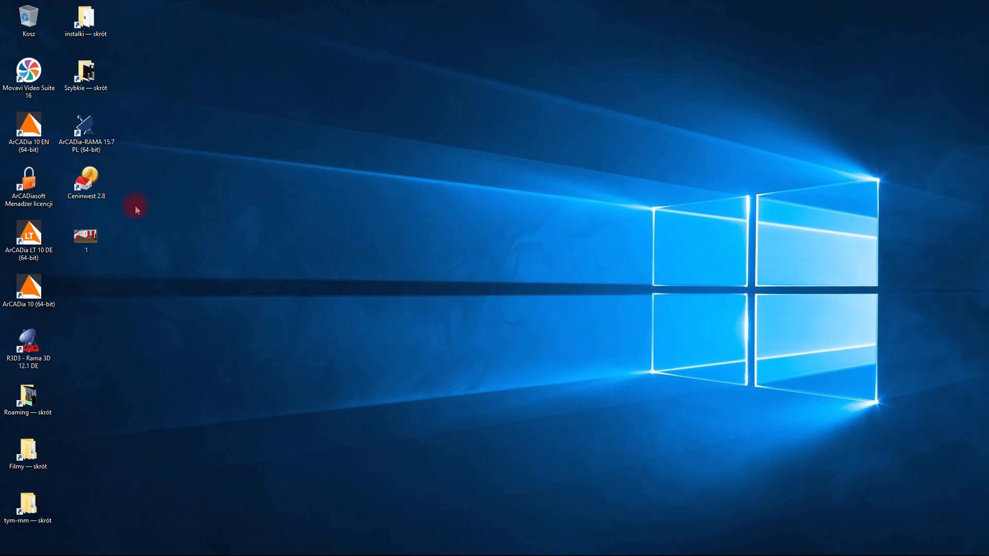
click(83, 239)
double_click(83, 240)
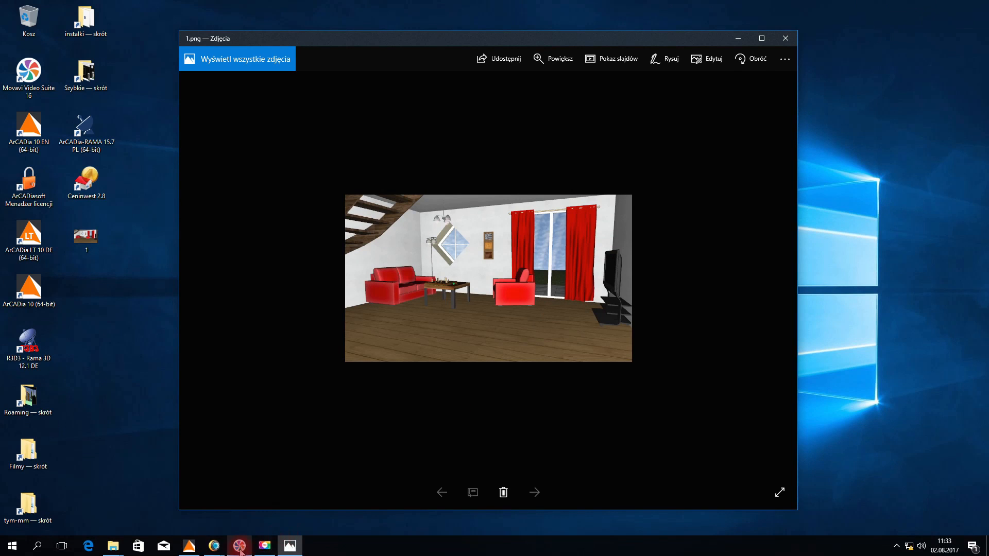
click(189, 546)
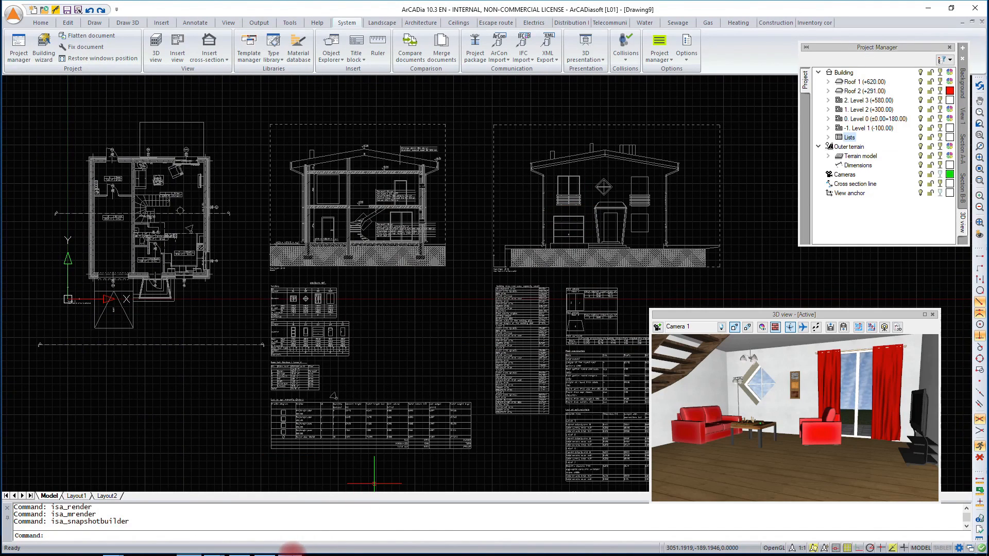
click(291, 548)
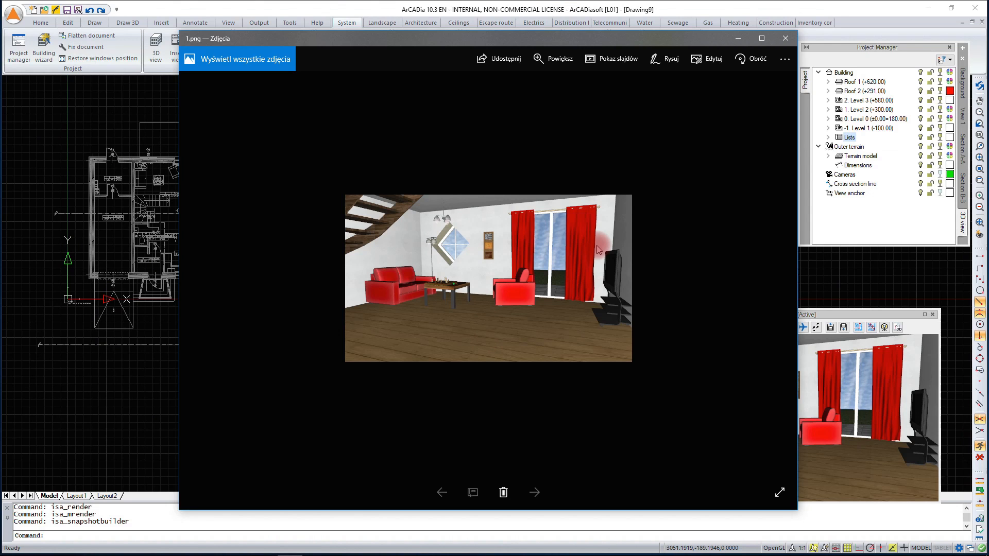
click(785, 38)
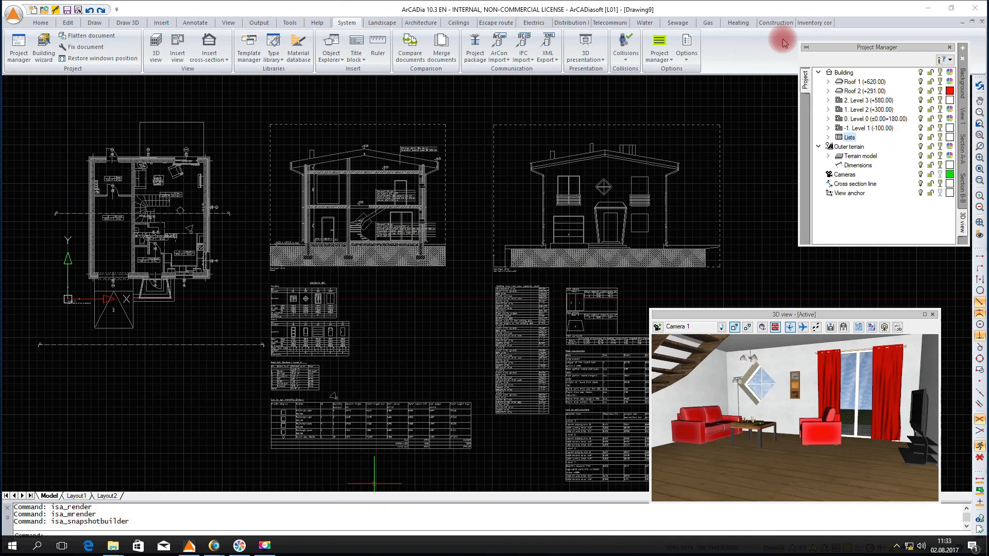